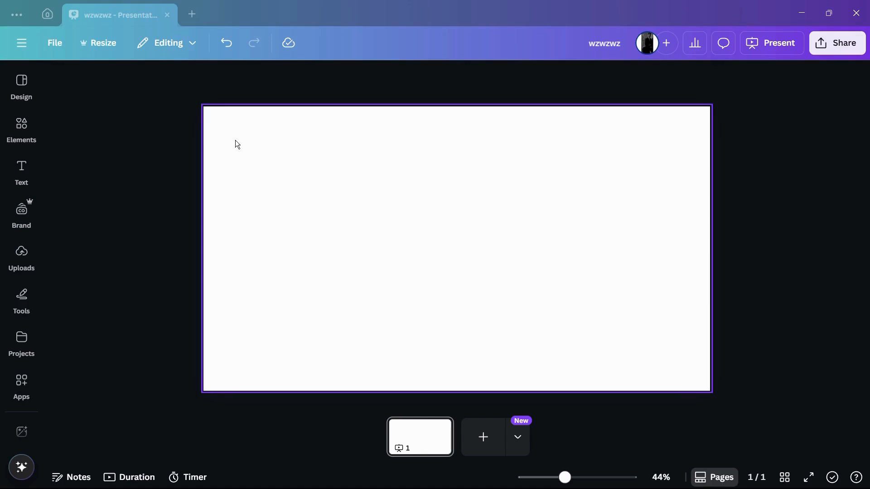
Add the recommended landscape photo of the black BMW from the car photo results to the blank page
{"action": "left_click", "coordinate": [24, 129]}
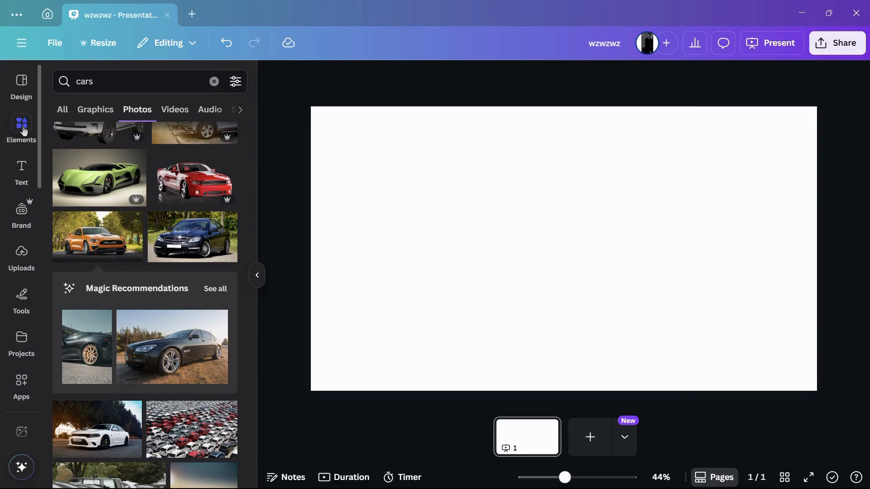
{"action": "scroll", "coordinate": [140, 172], "scroll_direction": "down", "scroll_amount": 2}
{"action": "scroll", "coordinate": [142, 171], "scroll_direction": "down", "scroll_amount": 4}
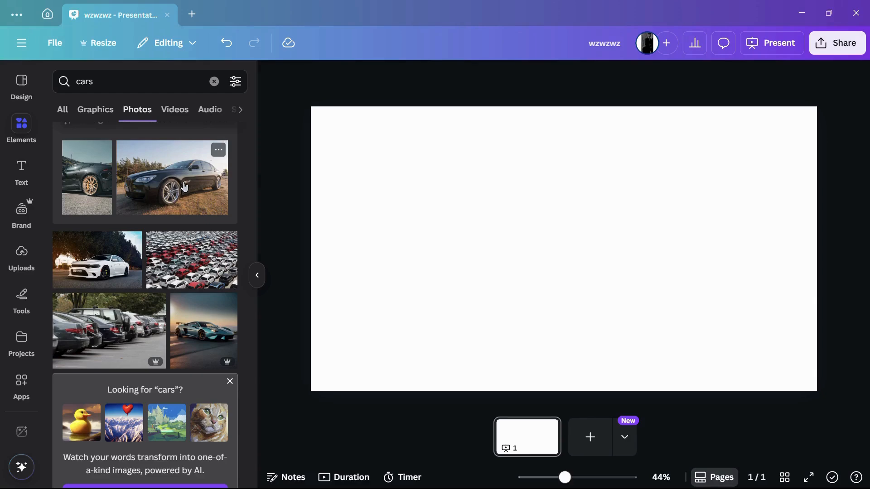
{"action": "left_click", "coordinate": [177, 188]}
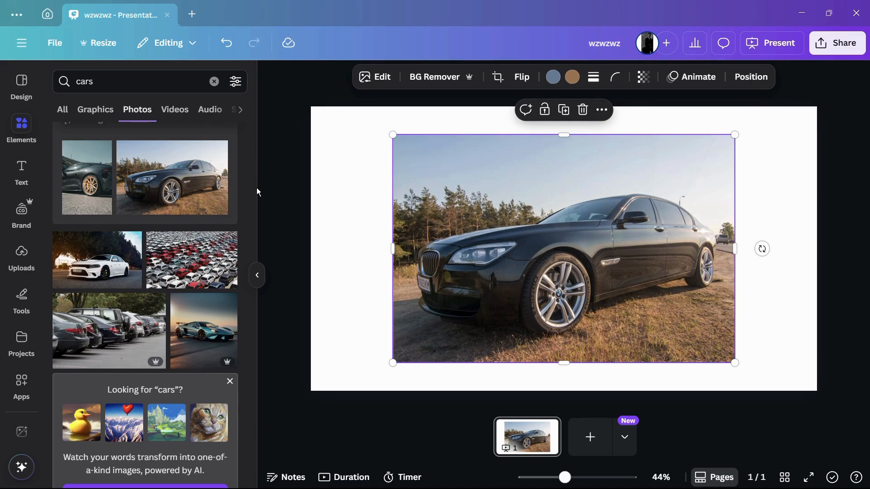
Enlarge the car photo and centre it so it fills most of the page's height
{"action": "left_click", "coordinate": [257, 283]}
{"action": "left_click_drag", "start_coordinate": [333, 260], "coordinate": [283, 249]}
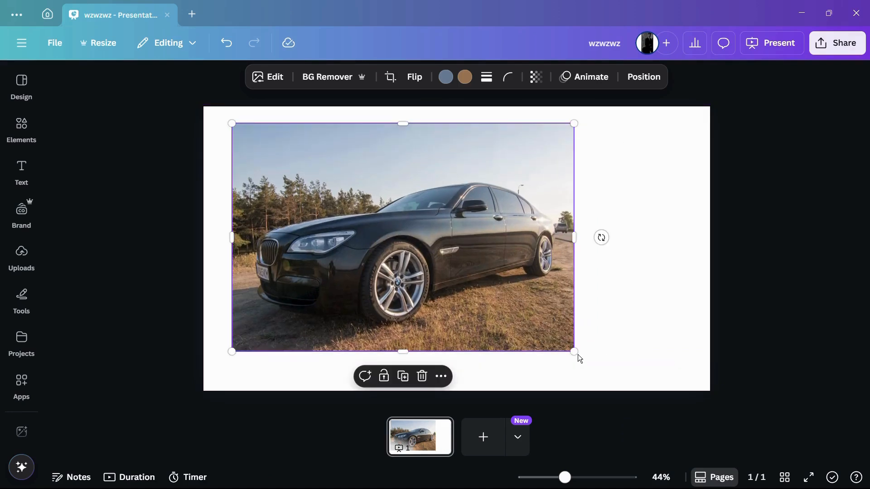
{"action": "left_click_drag", "start_coordinate": [584, 359], "coordinate": [620, 367]}
{"action": "left_click_drag", "start_coordinate": [466, 270], "coordinate": [496, 268]}
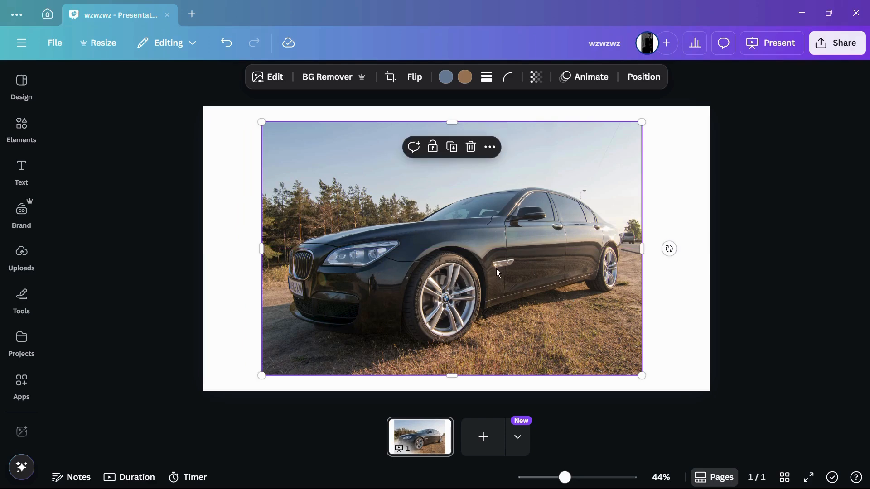
{"action": "left_click", "coordinate": [156, 203]}
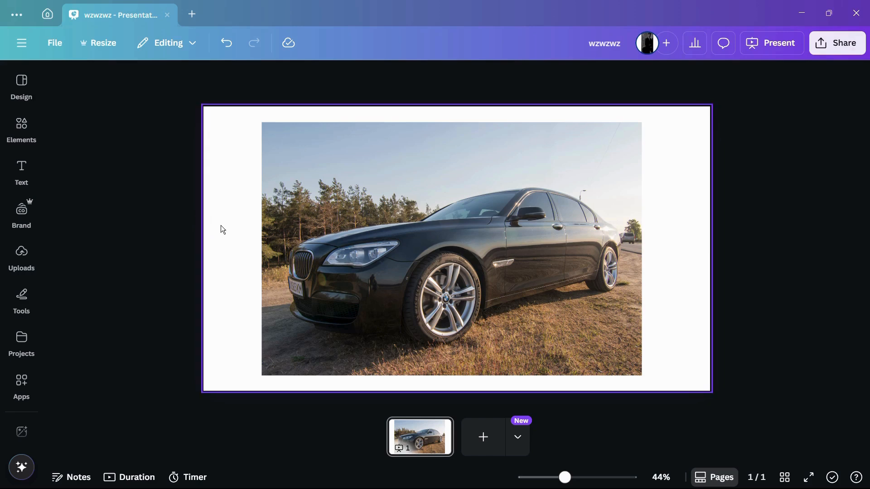
Adjust the car photo's white balance, setting the temperature to -39 and the tint to -48
{"action": "left_click", "coordinate": [322, 196]}
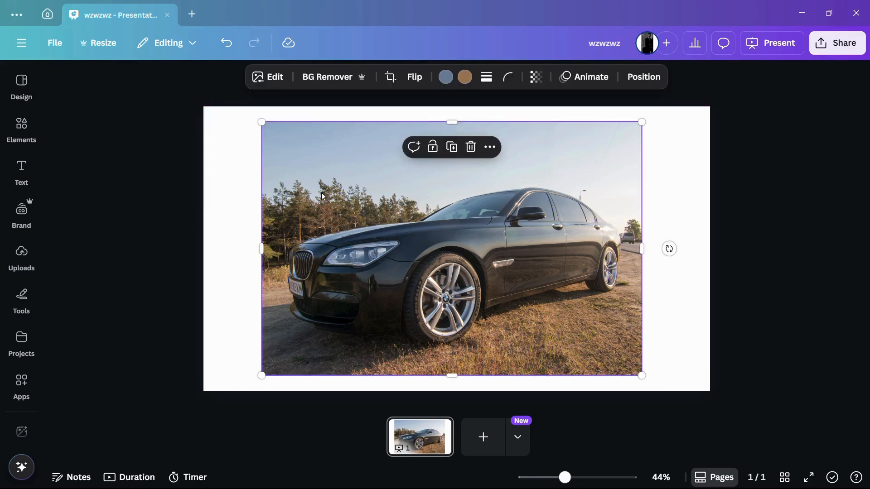
{"action": "left_click", "coordinate": [278, 87]}
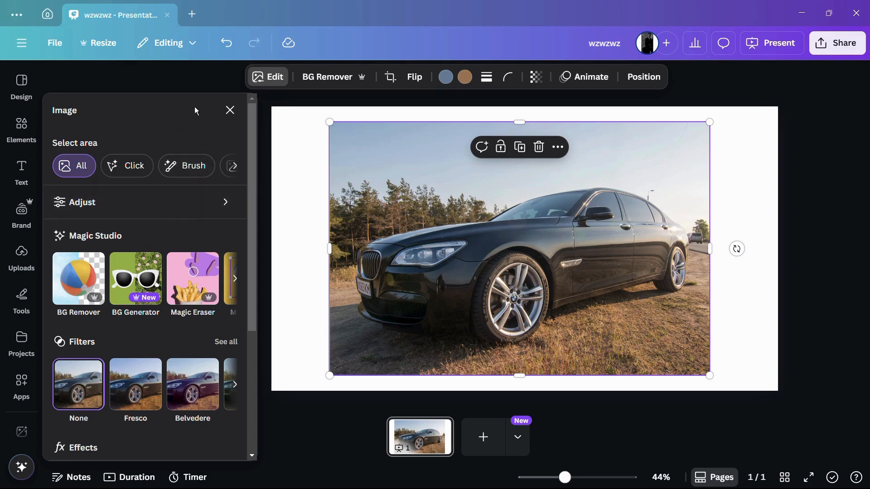
{"action": "scroll", "coordinate": [194, 107], "scroll_direction": "down", "scroll_amount": 1}
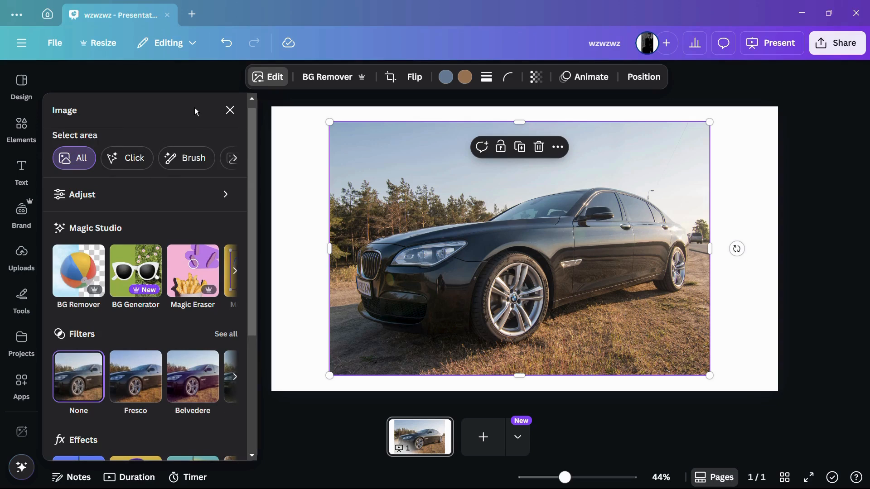
{"action": "left_click", "coordinate": [79, 198]}
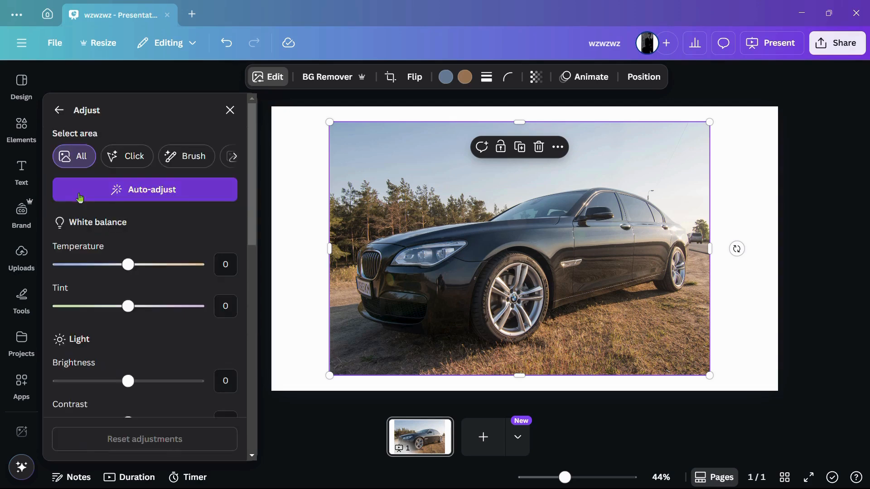
{"action": "scroll", "coordinate": [142, 191], "scroll_direction": "down", "scroll_amount": 1}
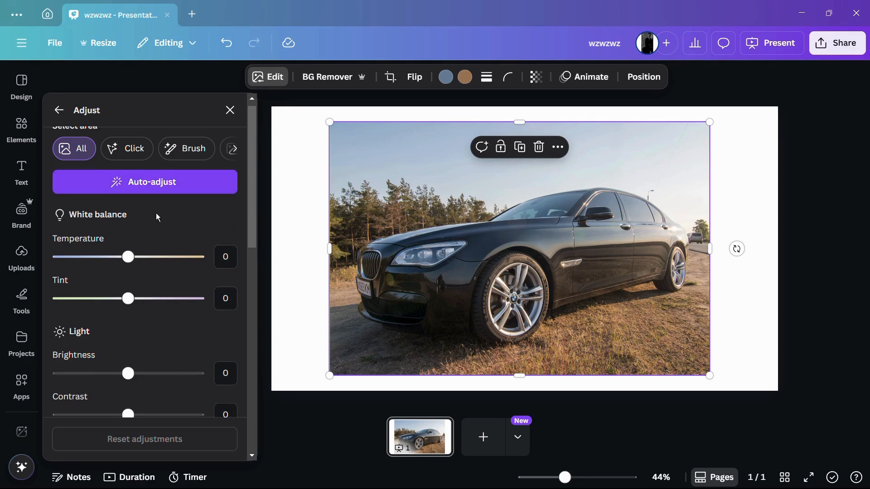
{"action": "scroll", "coordinate": [156, 215], "scroll_direction": "down", "scroll_amount": 1}
{"action": "scroll", "coordinate": [156, 214], "scroll_direction": "down", "scroll_amount": 2}
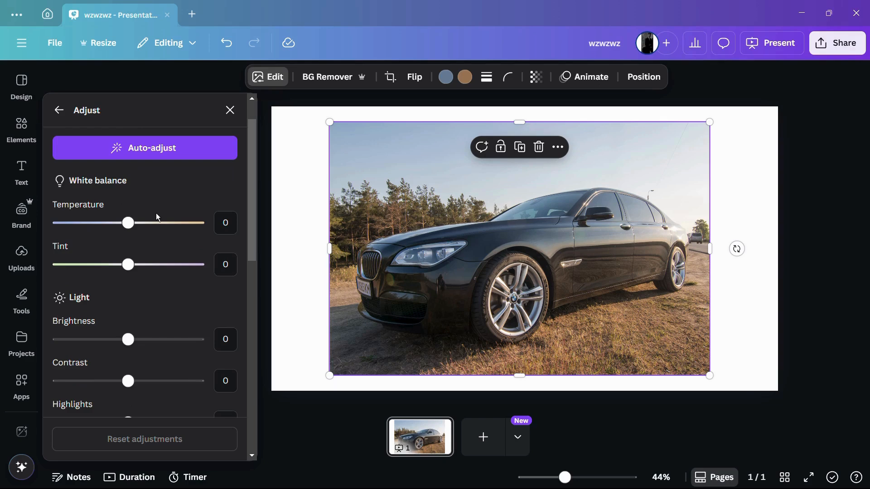
{"action": "scroll", "coordinate": [156, 217], "scroll_direction": "up", "scroll_amount": 2}
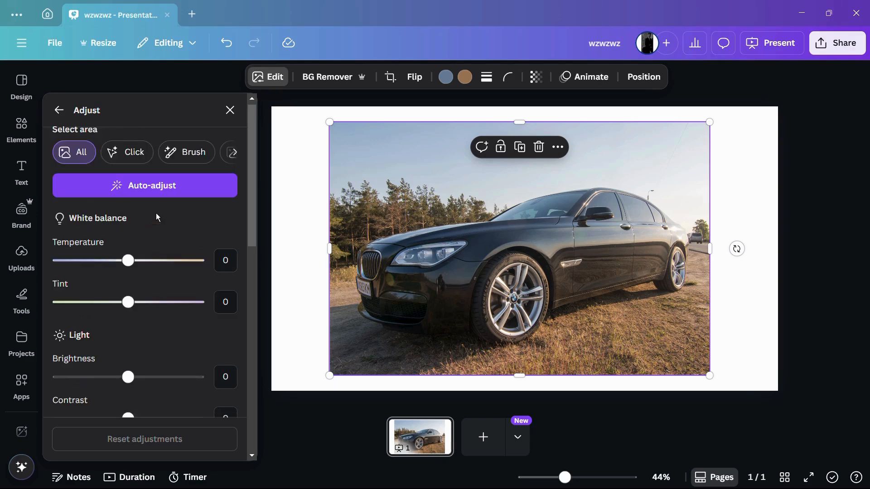
{"action": "scroll", "coordinate": [157, 218], "scroll_direction": "down", "scroll_amount": 1}
{"action": "scroll", "coordinate": [94, 224], "scroll_direction": "down", "scroll_amount": 2}
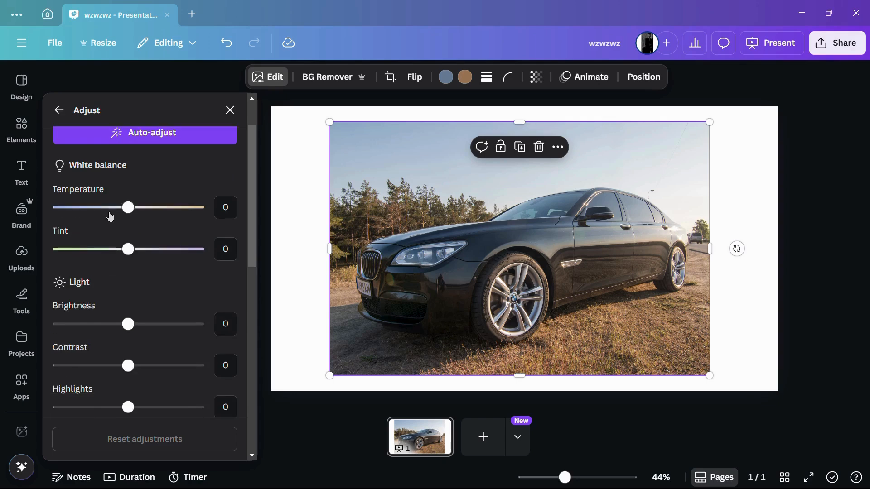
{"action": "left_click_drag", "start_coordinate": [126, 208], "coordinate": [103, 228]}
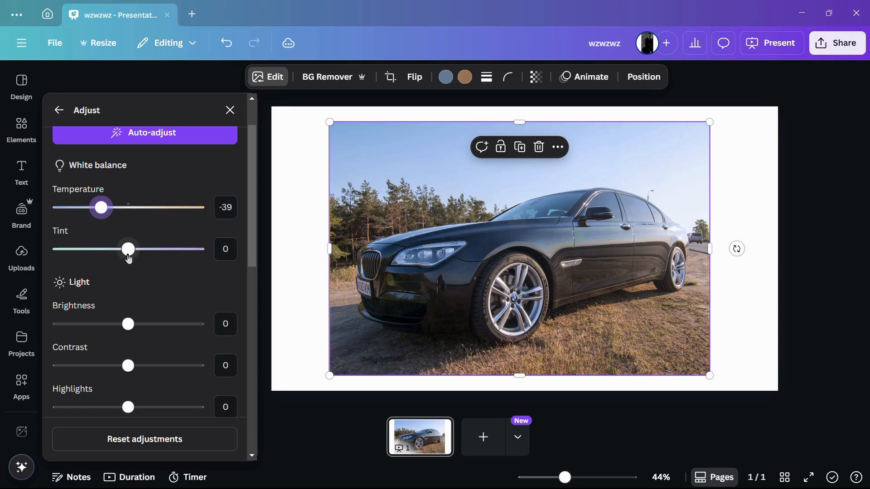
{"action": "left_click_drag", "start_coordinate": [128, 252], "coordinate": [96, 257]}
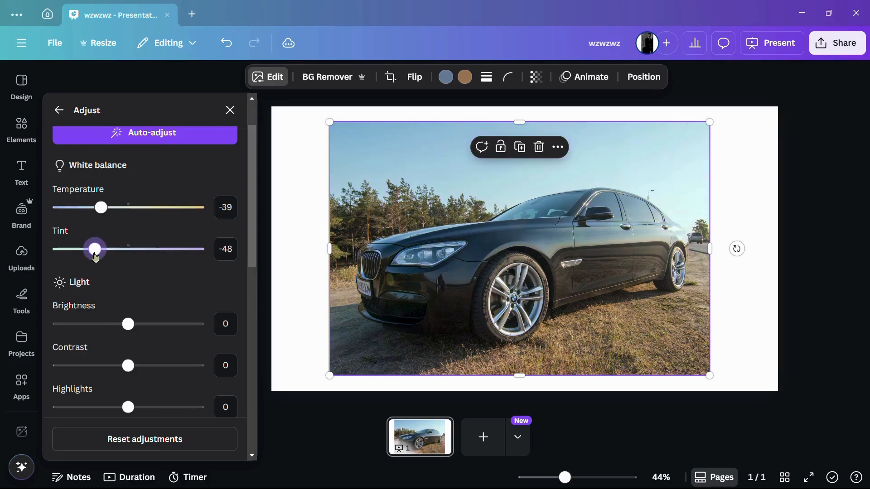
Set the car photo's brightness to -30
{"action": "scroll", "coordinate": [121, 253], "scroll_direction": "down", "scroll_amount": 2}
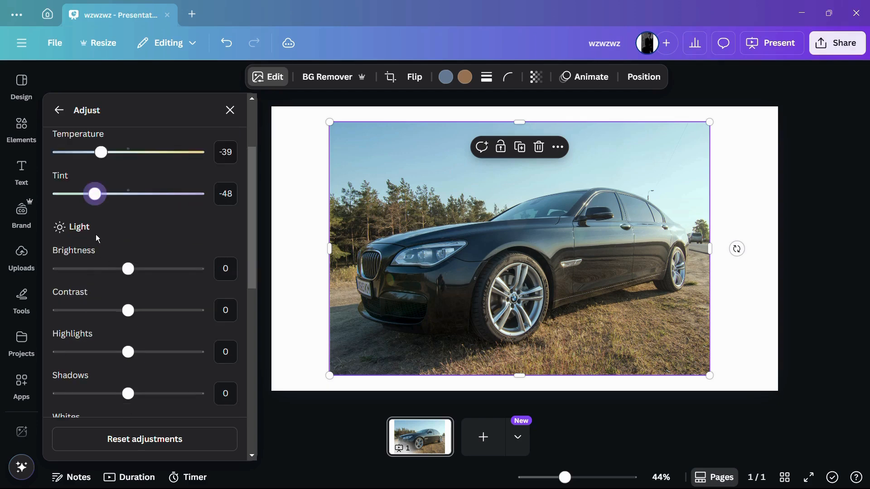
{"action": "scroll", "coordinate": [86, 237], "scroll_direction": "down", "scroll_amount": 1}
{"action": "scroll", "coordinate": [76, 209], "scroll_direction": "down", "scroll_amount": 1}
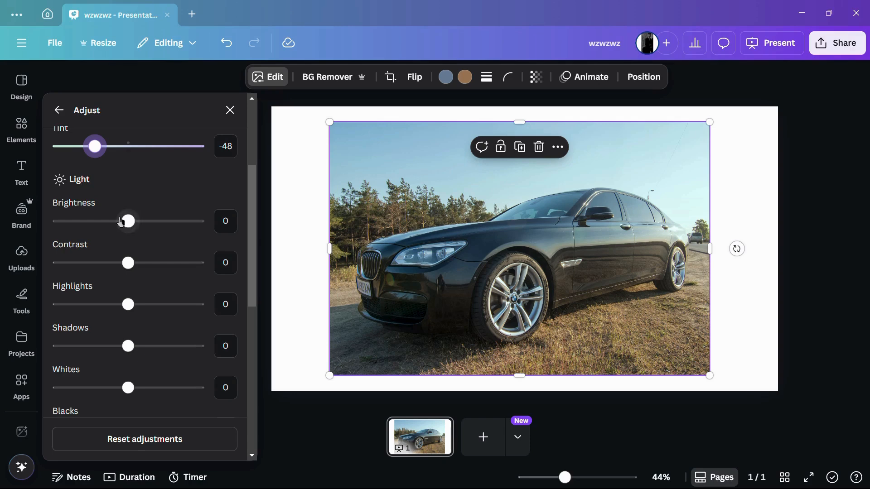
{"action": "mouse_move", "coordinate": [120, 222]}
{"action": "left_mouse_down"}
{"action": "mouse_move", "coordinate": [130, 221]}
{"action": "mouse_move", "coordinate": [107, 222]}
{"action": "mouse_move", "coordinate": [136, 223]}
{"action": "mouse_move", "coordinate": [98, 233]}
{"action": "mouse_move", "coordinate": [110, 236]}
{"action": "left_mouse_up"}
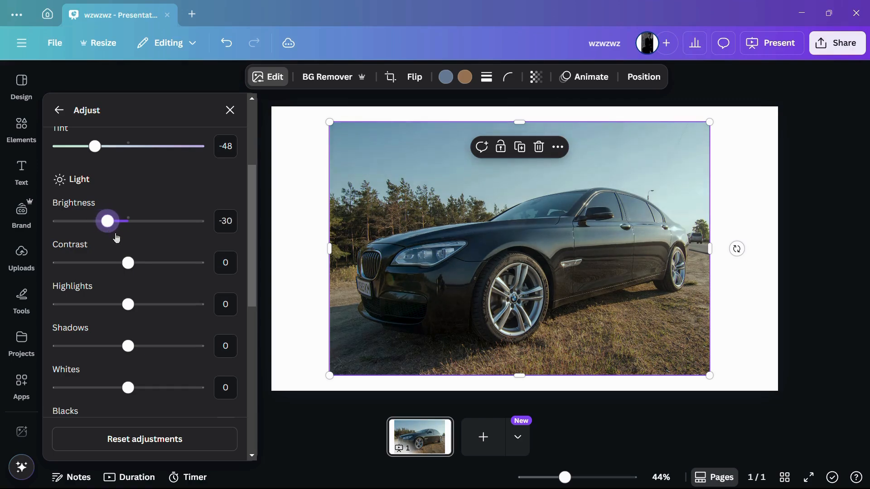
Set the car photo's contrast to 25 and its highlights to 78
{"action": "left_click", "coordinate": [129, 262]}
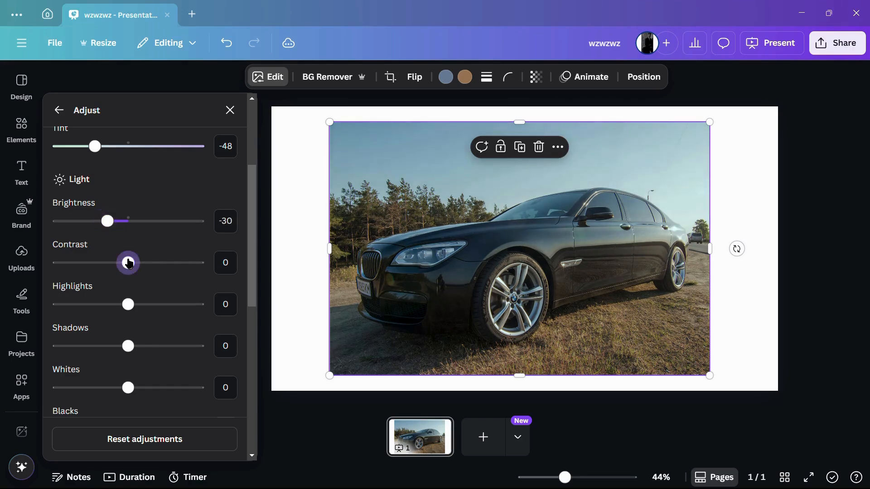
{"action": "left_click_drag", "start_coordinate": [129, 263], "coordinate": [182, 265]}
{"action": "scroll", "coordinate": [140, 265], "scroll_direction": "down", "scroll_amount": 2}
{"action": "scroll", "coordinate": [144, 272], "scroll_direction": "down", "scroll_amount": 1}
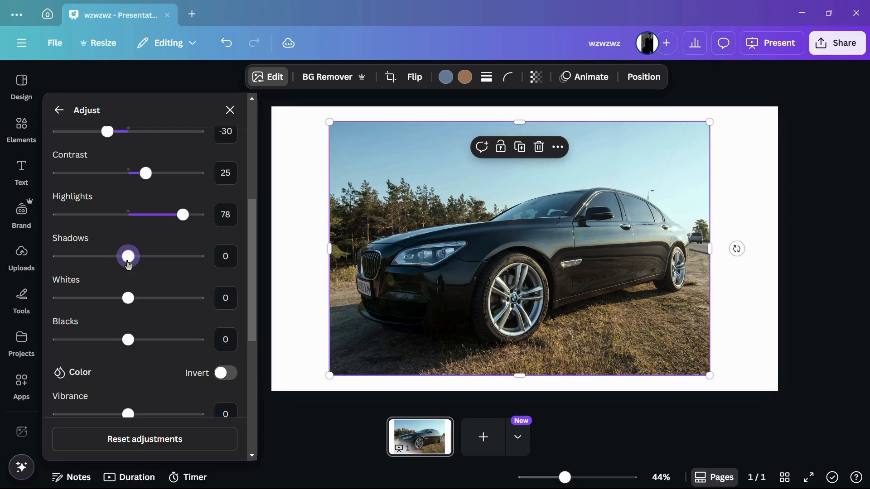
Set the photo's remaining light adjustments to shadows -29, whites 39 and blacks 22
{"action": "left_click_drag", "start_coordinate": [129, 265], "coordinate": [109, 263]}
{"action": "scroll", "coordinate": [111, 262], "scroll_direction": "down", "scroll_amount": 1}
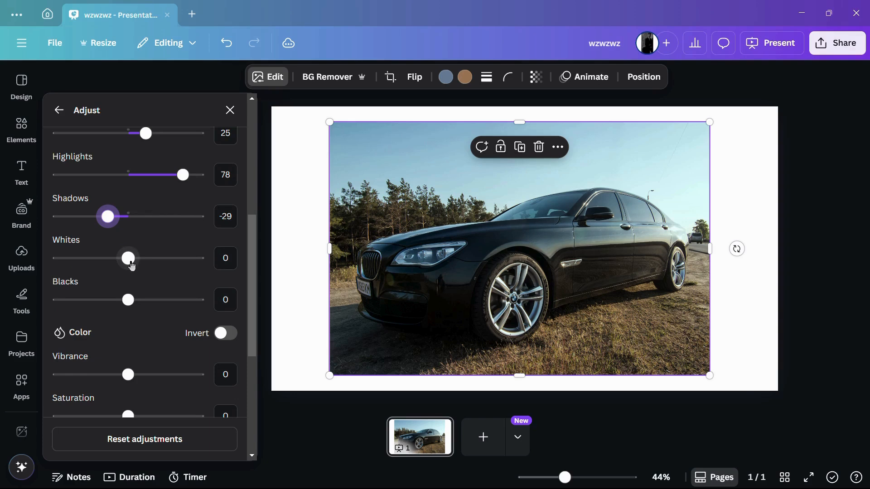
{"action": "mouse_move", "coordinate": [130, 264]}
{"action": "left_mouse_down"}
{"action": "mouse_move", "coordinate": [164, 261]}
{"action": "mouse_move", "coordinate": [115, 259]}
{"action": "mouse_move", "coordinate": [164, 269]}
{"action": "mouse_move", "coordinate": [87, 270]}
{"action": "mouse_move", "coordinate": [153, 267]}
{"action": "mouse_move", "coordinate": [135, 264]}
{"action": "mouse_move", "coordinate": [144, 262]}
{"action": "left_mouse_up"}
{"action": "scroll", "coordinate": [136, 267], "scroll_direction": "down", "scroll_amount": 2}
{"action": "scroll", "coordinate": [164, 238], "scroll_direction": "down", "scroll_amount": 2}
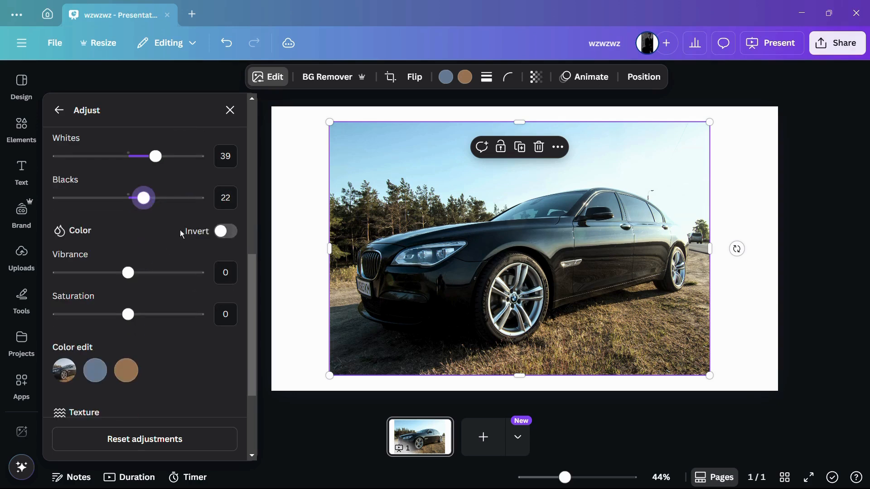
Try inverting the photo's colors and turn the inversion back off
{"action": "left_click", "coordinate": [226, 232]}
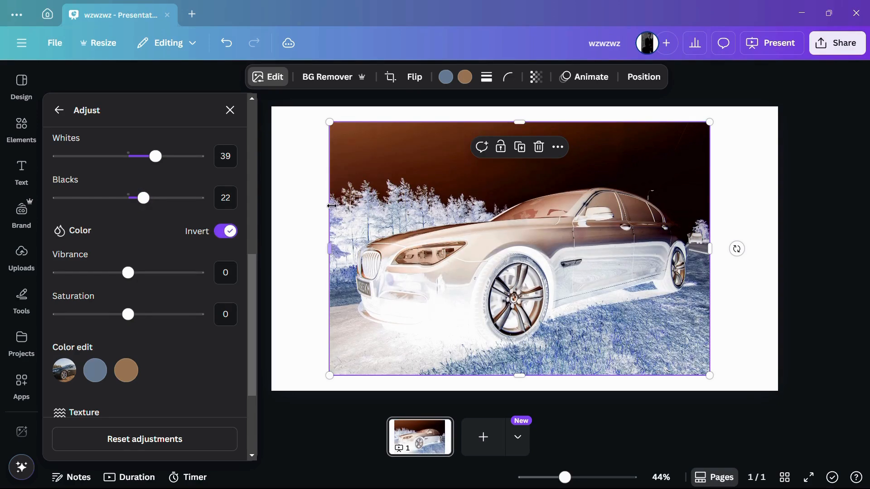
{"action": "left_click", "coordinate": [228, 233]}
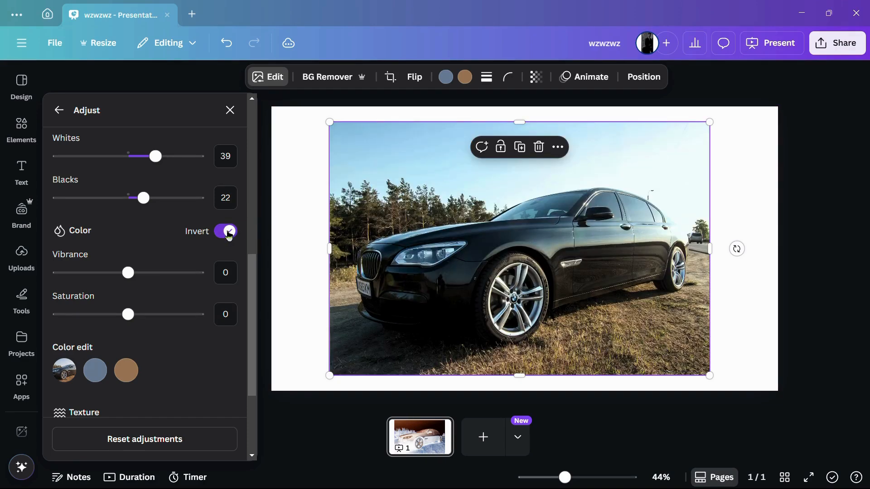
Set the car photo's vibrance to 42 and its saturation to 80
{"action": "scroll", "coordinate": [200, 252], "scroll_direction": "down", "scroll_amount": 1}
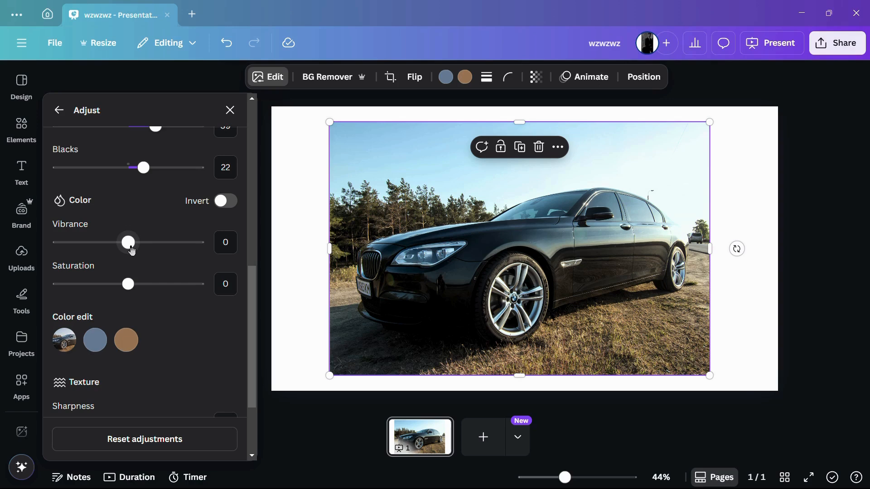
{"action": "left_click_drag", "start_coordinate": [131, 251], "coordinate": [165, 253]}
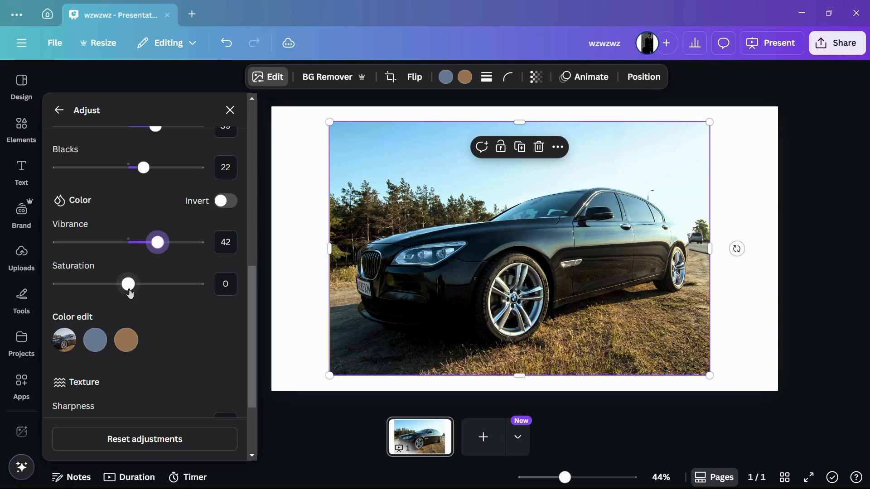
{"action": "left_click_drag", "start_coordinate": [130, 294], "coordinate": [184, 281]}
Set the car photo's sharpness to 23 and its clarity to 39
{"action": "scroll", "coordinate": [185, 283], "scroll_direction": "down", "scroll_amount": 3}
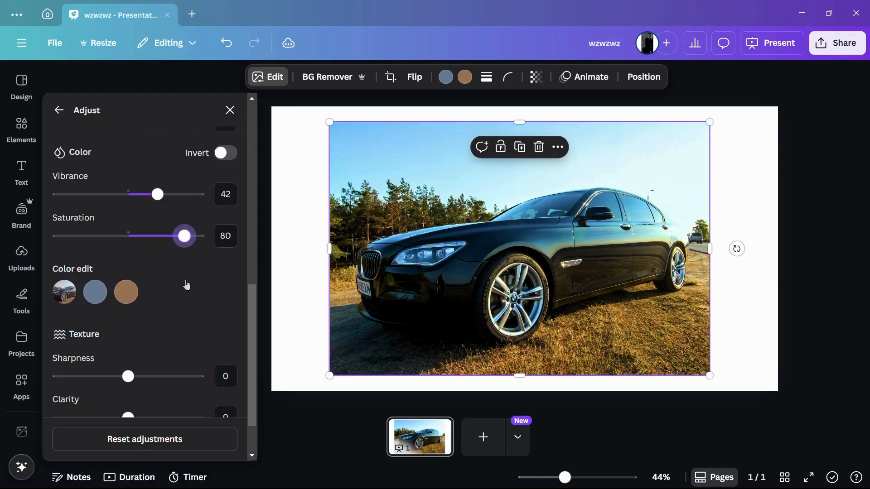
{"action": "scroll", "coordinate": [185, 283], "scroll_direction": "down", "scroll_amount": 2}
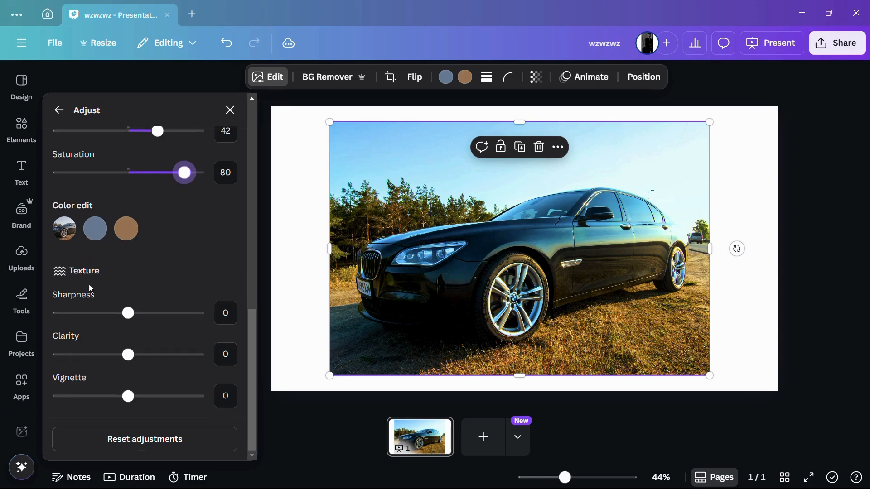
{"action": "mouse_move", "coordinate": [143, 319]}
{"action": "left_mouse_down"}
{"action": "mouse_move", "coordinate": [162, 319]}
{"action": "mouse_move", "coordinate": [112, 319]}
{"action": "mouse_move", "coordinate": [163, 325]}
{"action": "mouse_move", "coordinate": [143, 328]}
{"action": "left_mouse_up"}
{"action": "left_click", "coordinate": [129, 354]}
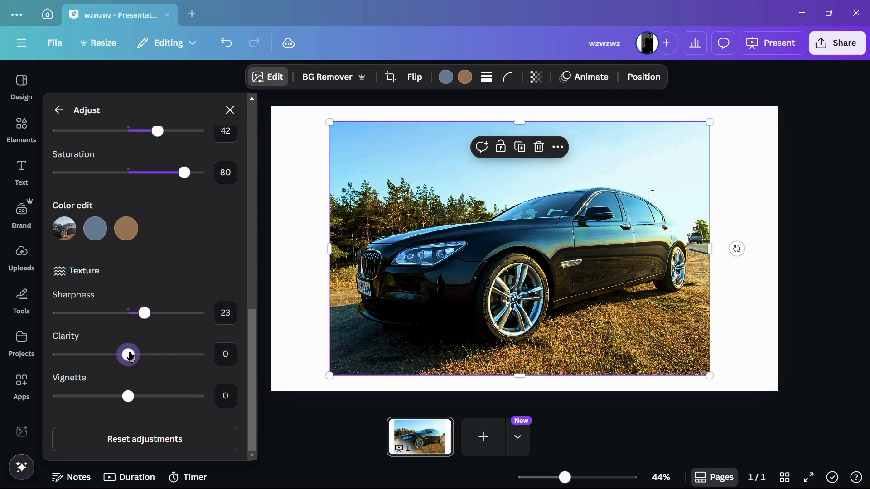
{"action": "left_click_drag", "start_coordinate": [131, 357], "coordinate": [170, 354]}
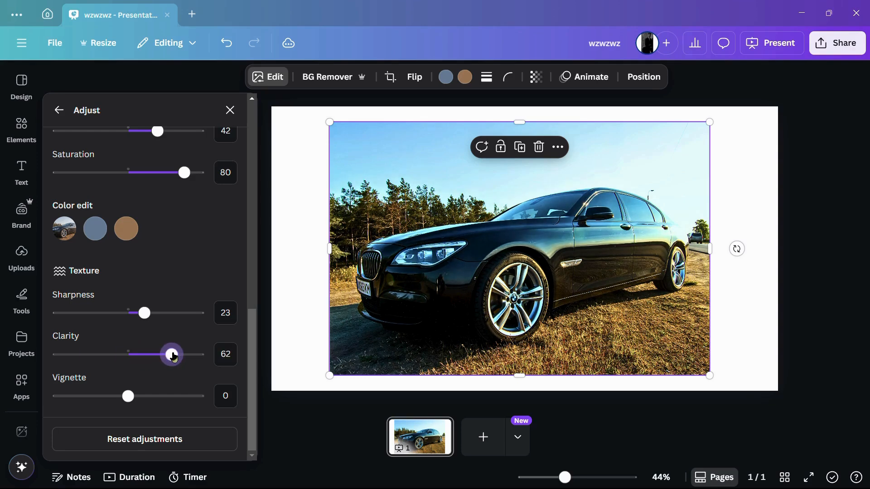
{"action": "left_click_drag", "start_coordinate": [172, 356], "coordinate": [155, 355]}
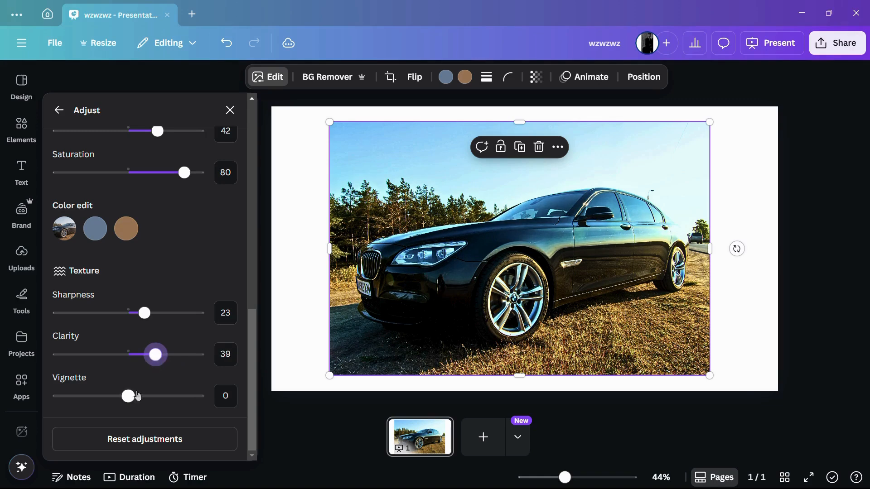
Try a vignette of 100 on the car photo and set it to -89 instead
{"action": "left_click", "coordinate": [129, 396]}
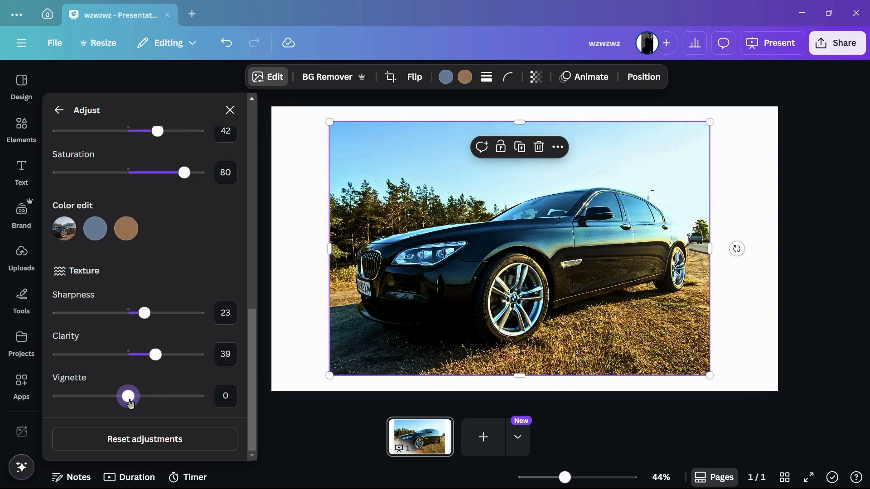
{"action": "left_click_drag", "start_coordinate": [130, 403], "coordinate": [204, 402]}
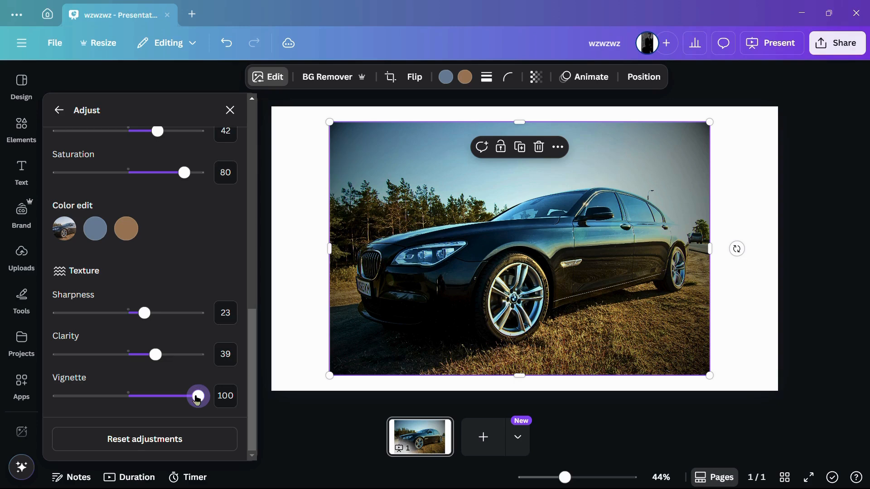
{"action": "left_click_drag", "start_coordinate": [198, 396], "coordinate": [66, 400]}
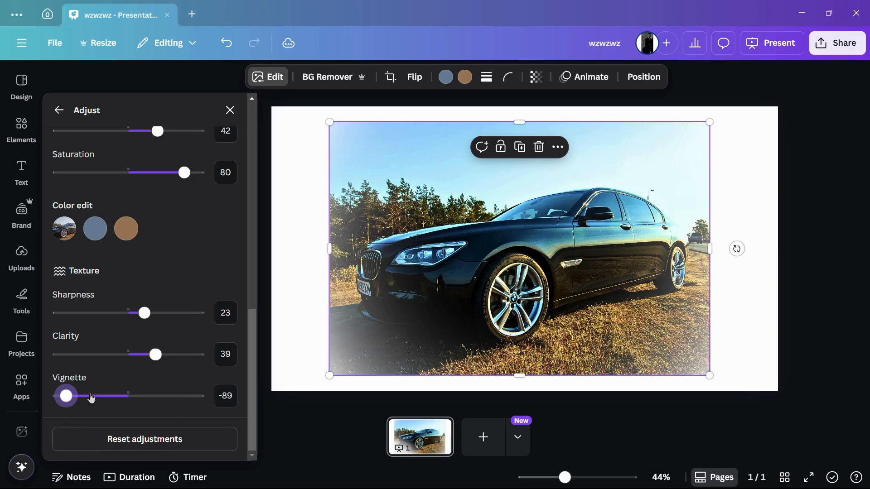
Set the car photo's vignette to 80 and shrink the photo to about half its size toward the page's upper-right area
{"action": "left_click_drag", "start_coordinate": [68, 396], "coordinate": [185, 396]}
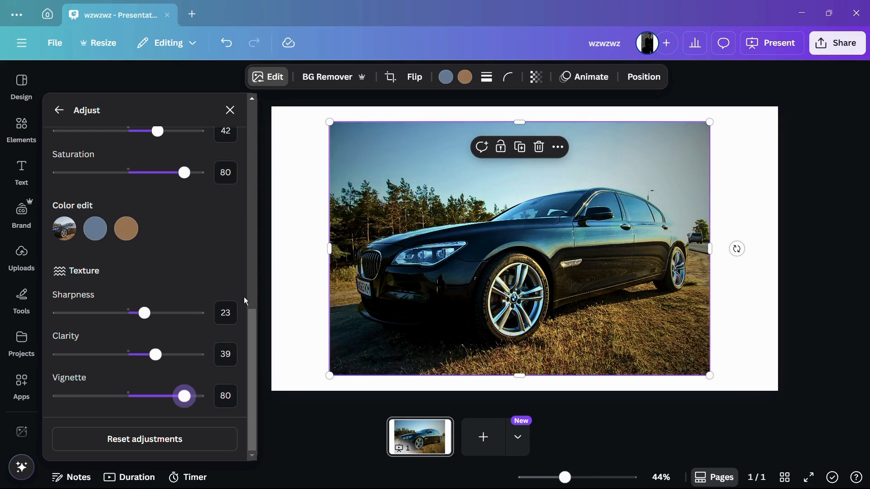
{"action": "left_click", "coordinate": [271, 165]}
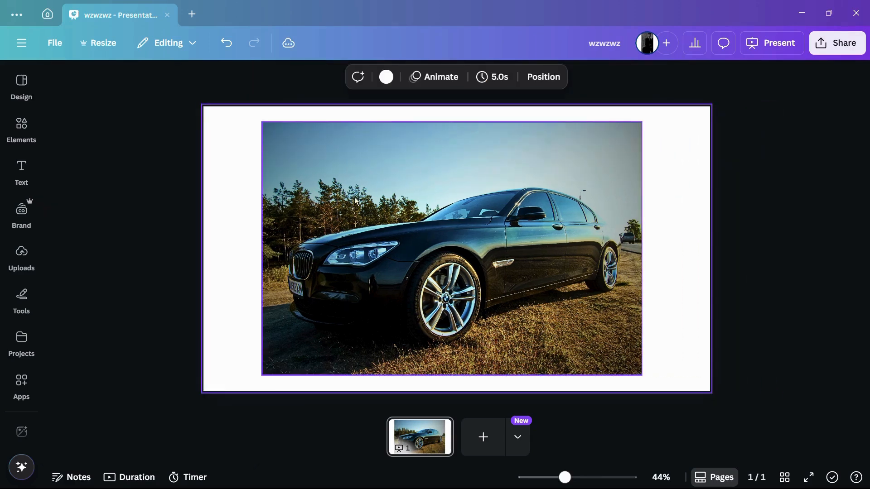
{"action": "left_click", "coordinate": [388, 195]}
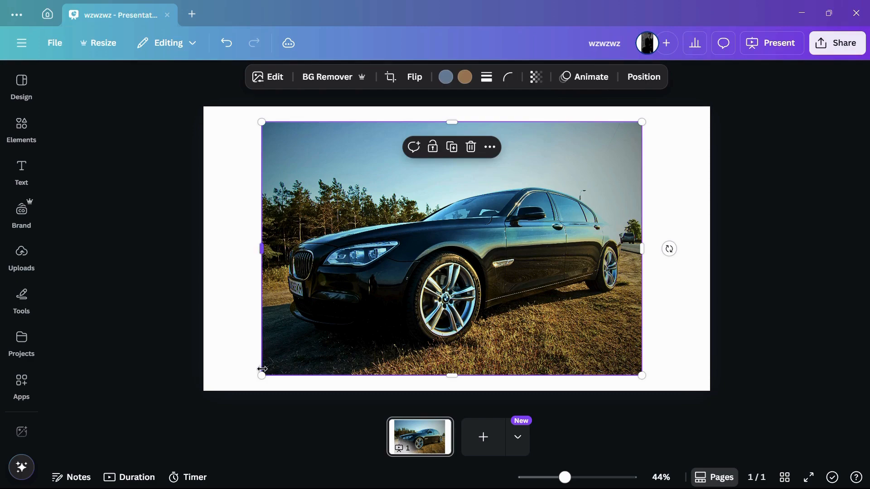
{"action": "left_click_drag", "start_coordinate": [261, 374], "coordinate": [468, 297]}
Add the unedited version of the same car photo and place it to the left of the edited one, aligned with its top edge
{"action": "left_click", "coordinate": [21, 129]}
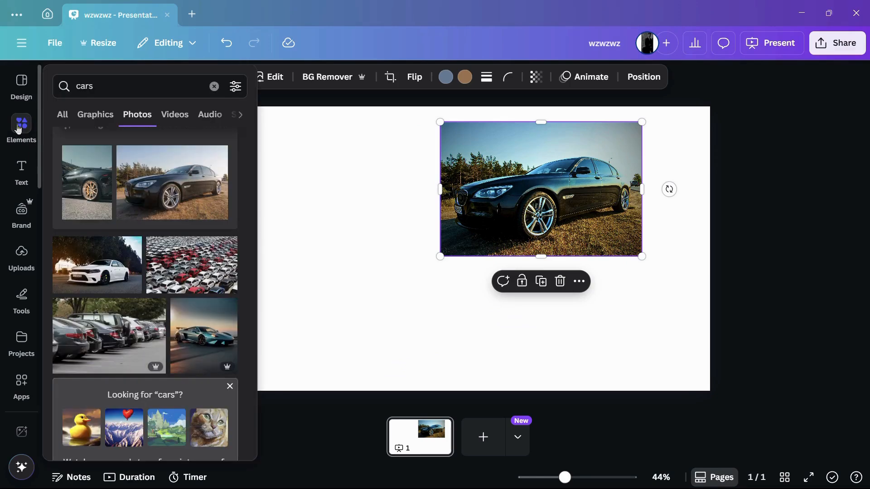
{"action": "left_click", "coordinate": [168, 184]}
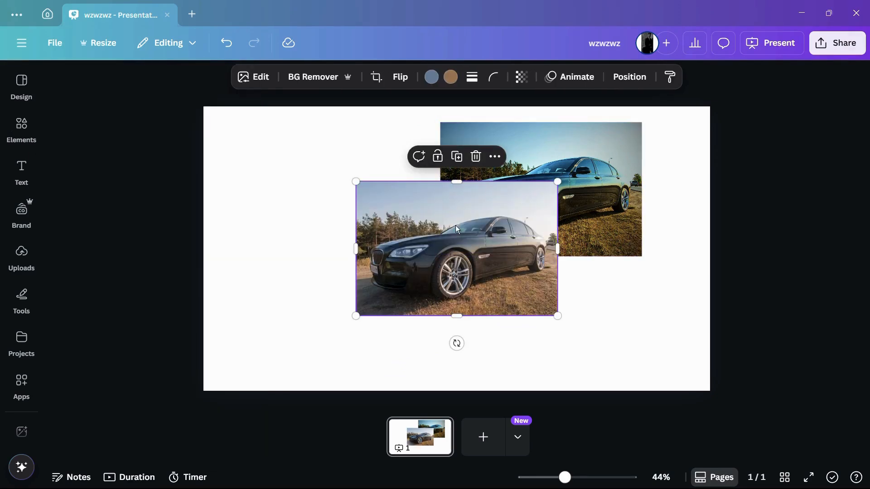
{"action": "left_click_drag", "start_coordinate": [441, 218], "coordinate": [314, 159]}
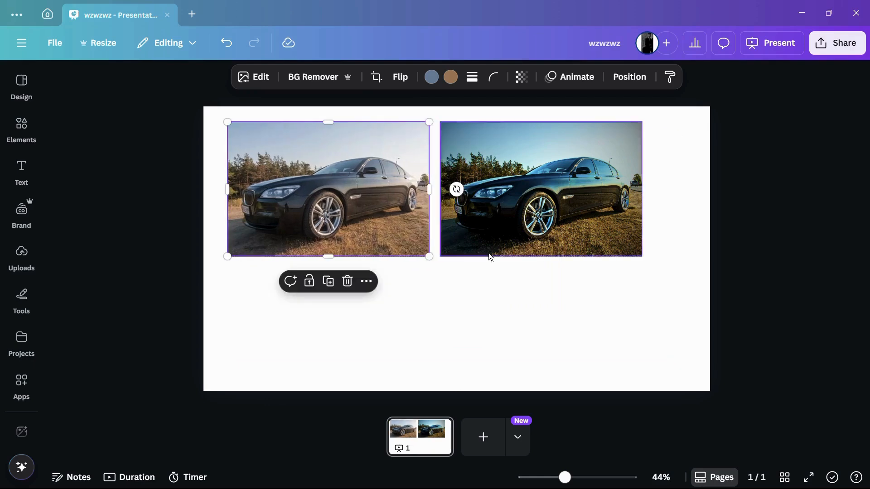
{"action": "left_click", "coordinate": [450, 315]}
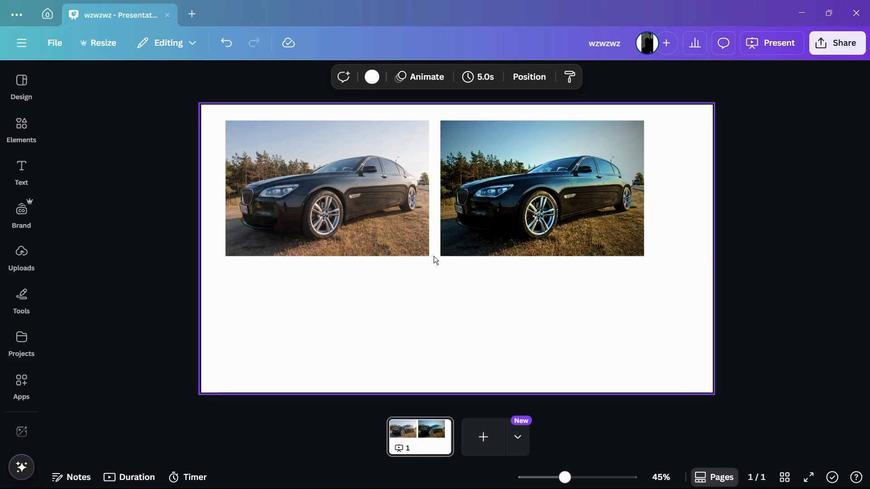
{"action": "scroll", "coordinate": [434, 256], "scroll_direction": "up", "scroll_amount": 2}
{"action": "scroll", "coordinate": [433, 256], "scroll_direction": "up", "scroll_amount": 2}
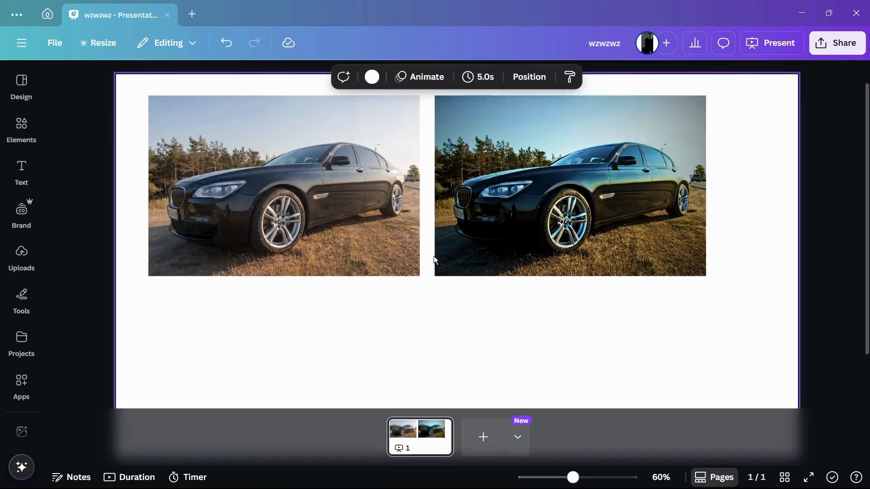
{"action": "scroll", "coordinate": [435, 260], "scroll_direction": "up", "scroll_amount": 1}
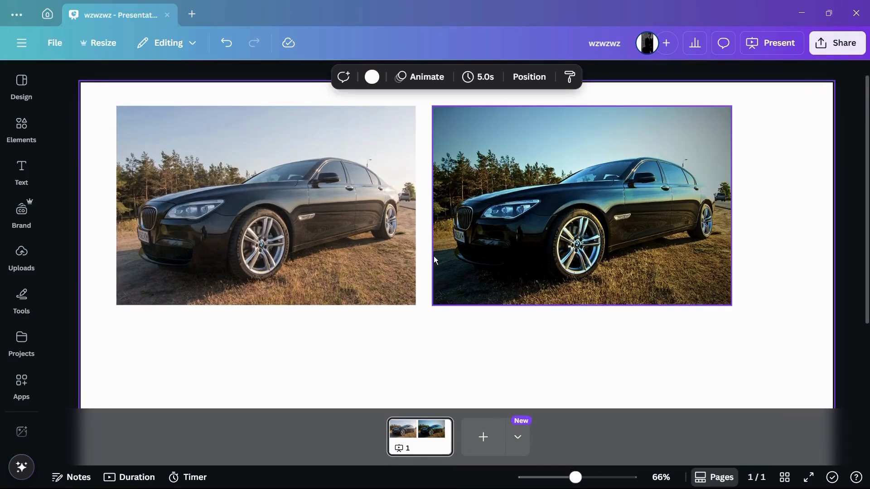